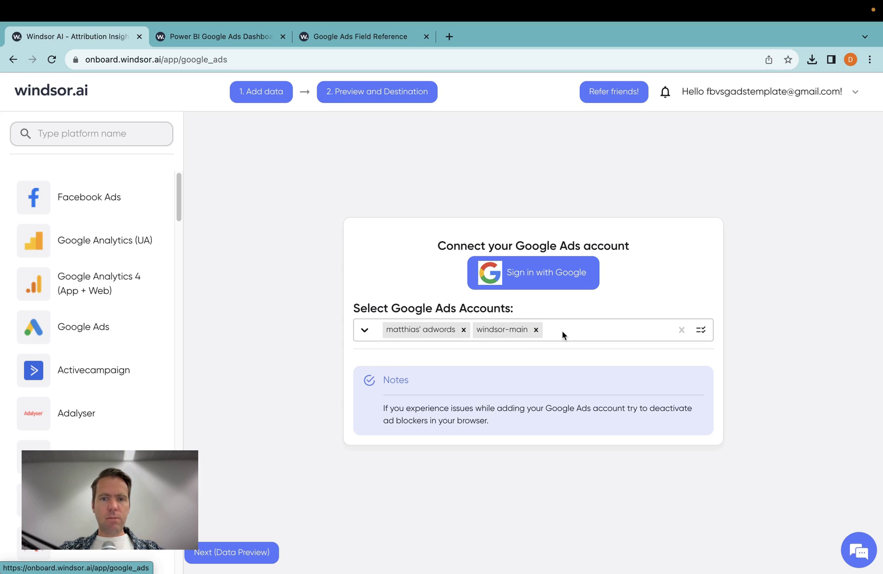
- Open the data preview and set the date range to Last 28 days ending today
left_click(403, 93)
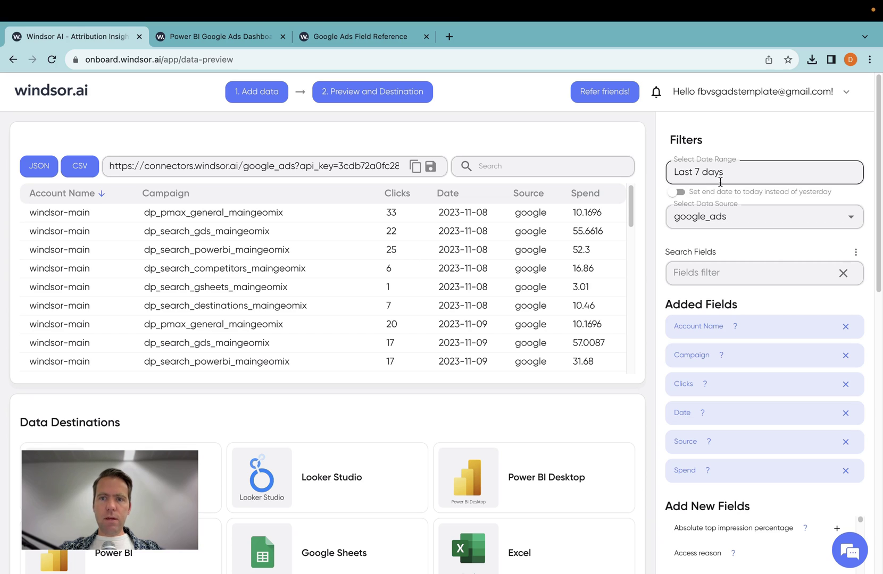
left_click(734, 172)
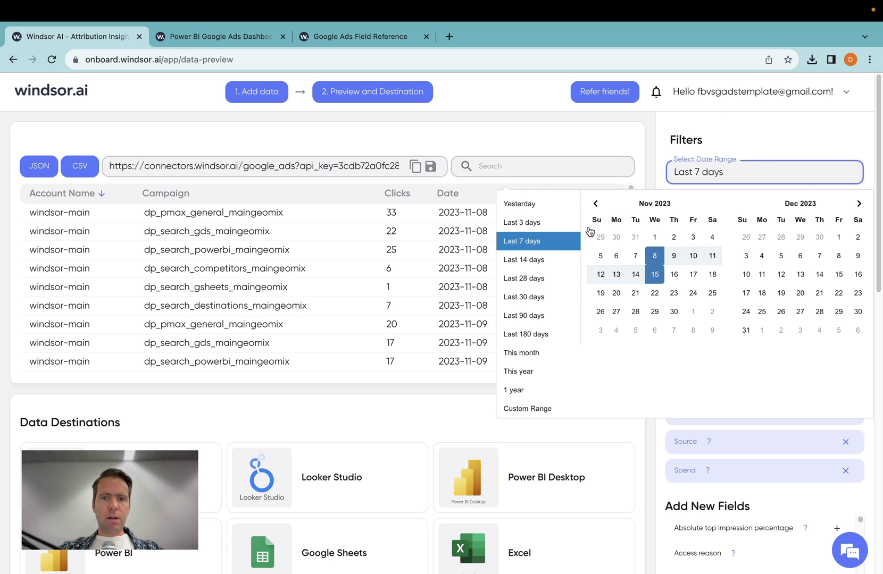
left_click(555, 277)
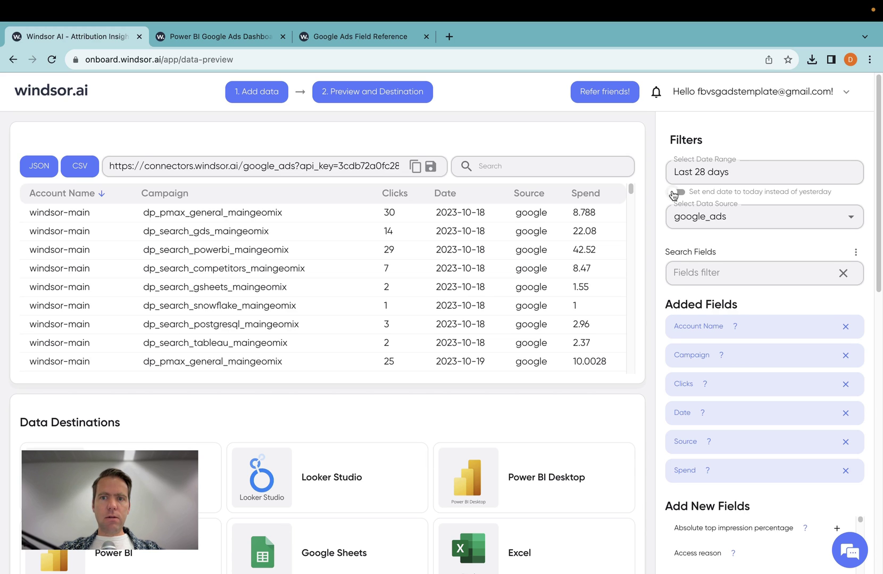
left_click(681, 193)
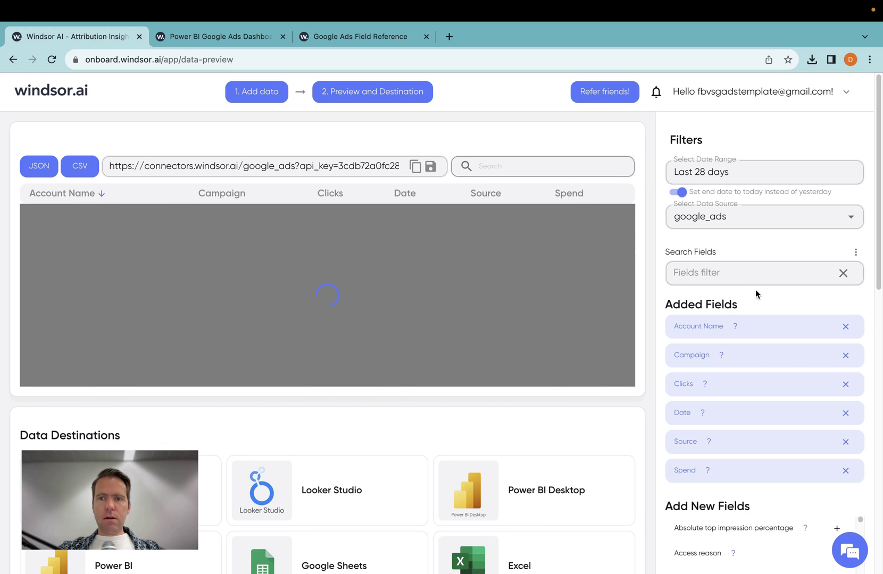
- Search the fields for 'ad grou' and add Ad group name
left_click(725, 273)
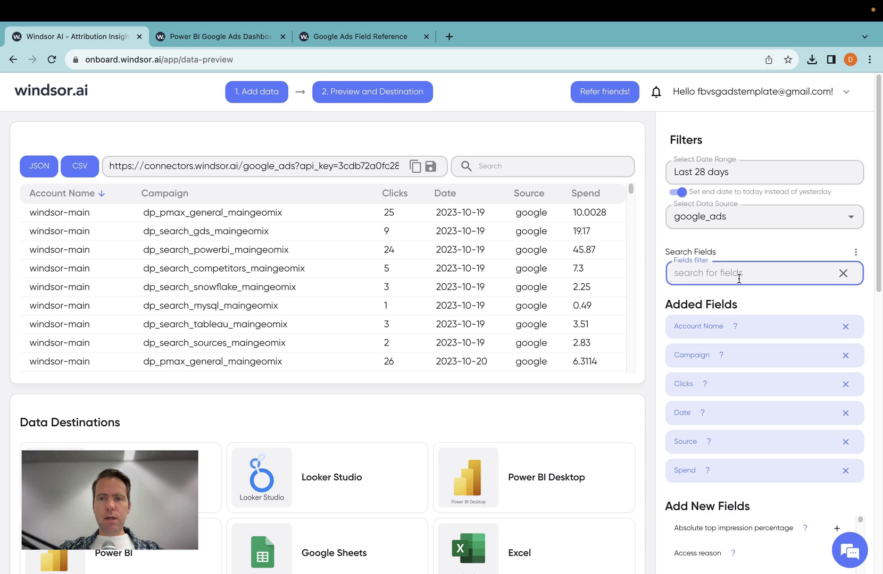
type("ad group")
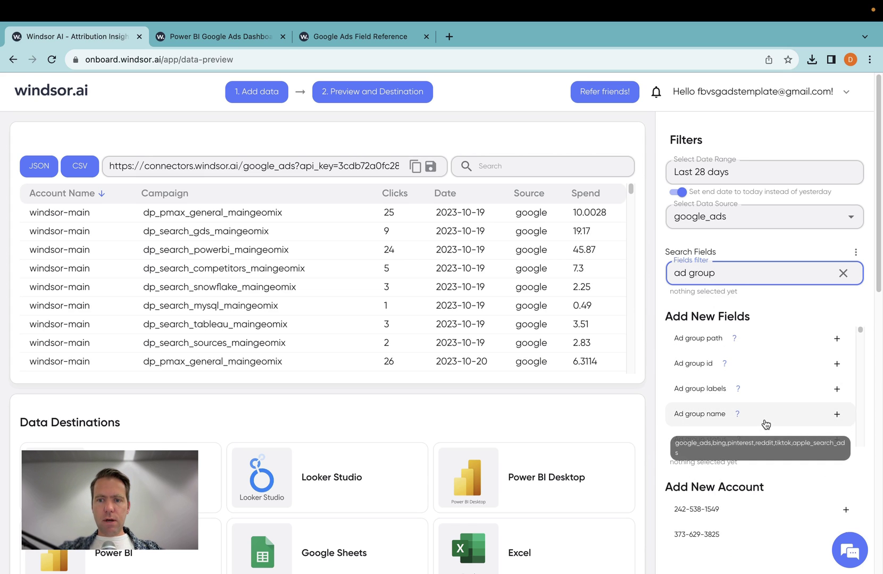
left_click(766, 420)
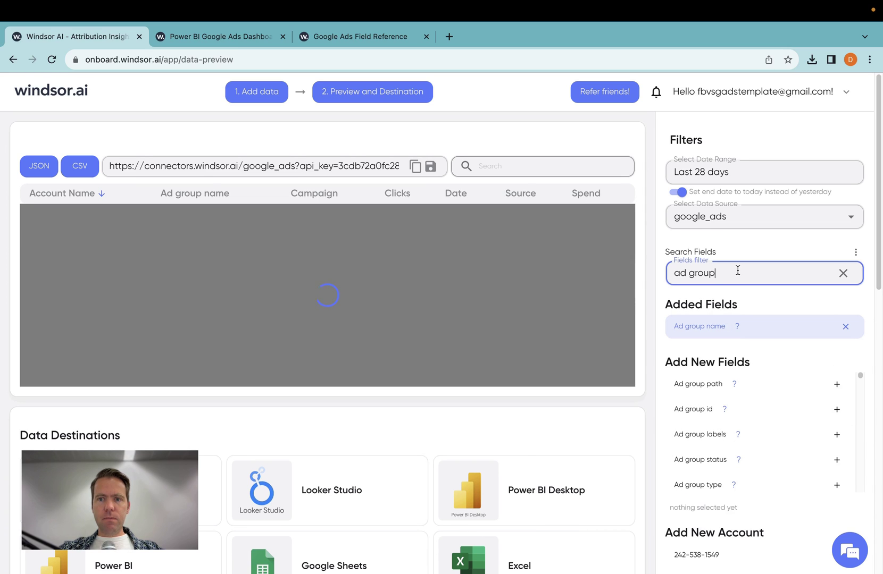
- Clear the field search, search 'impressions' and add the Impressions field
triple_click(737, 270)
key("BackSpace")
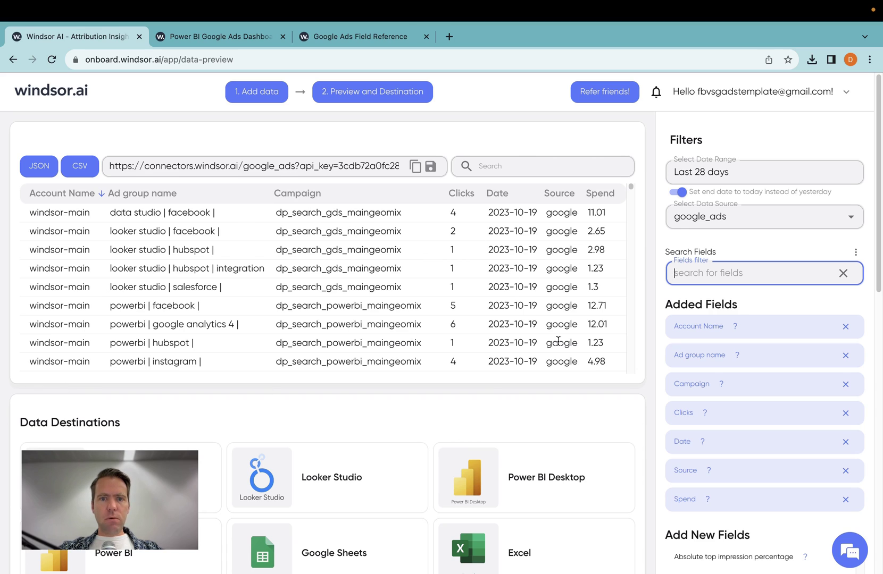
type("impressions")
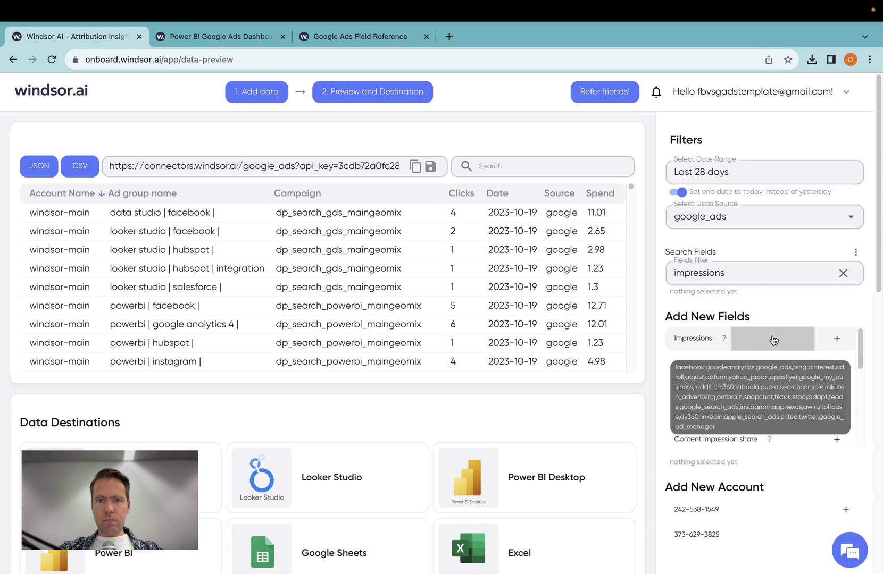
left_click(773, 340)
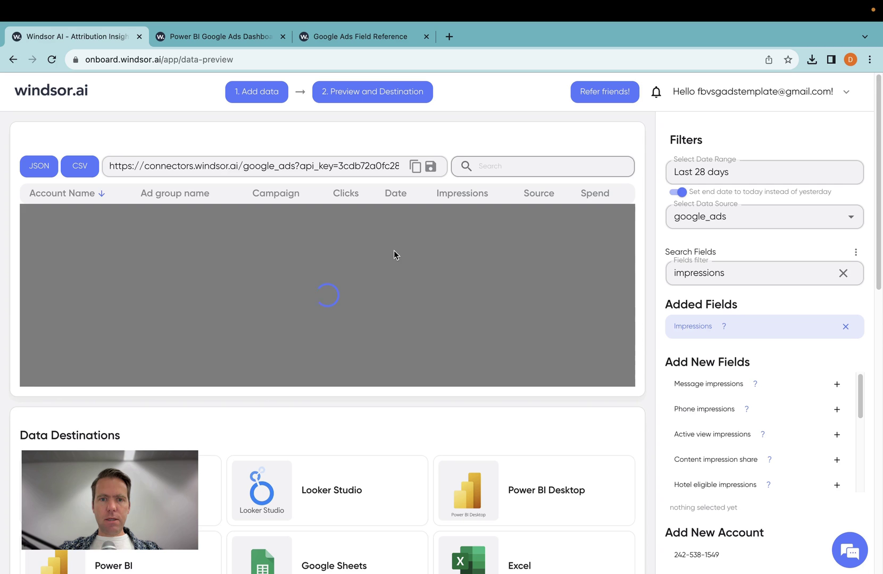
- Choose Power BI Desktop as destination, copy its connection URL, and switch to Power BI
scroll(415, 438, "down", 2)
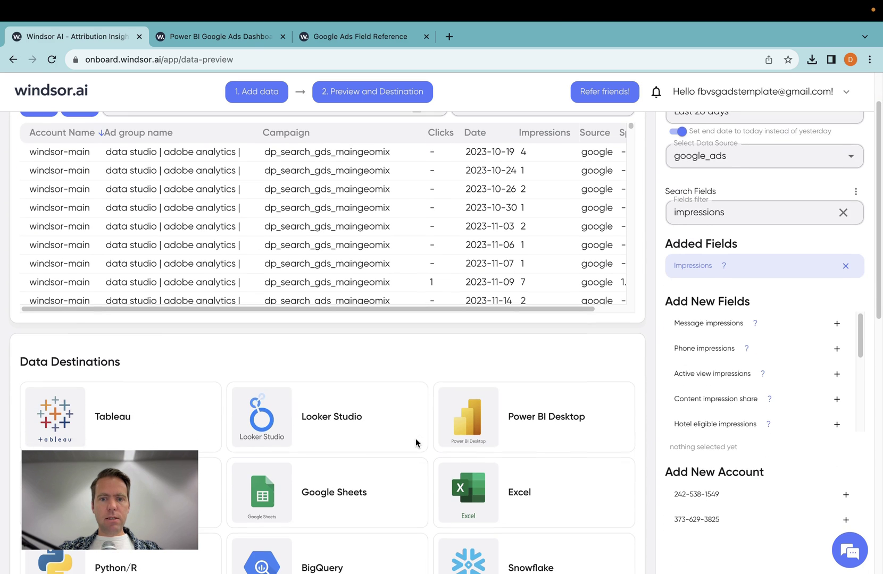
left_click(515, 442)
scroll(438, 425, "down", 1)
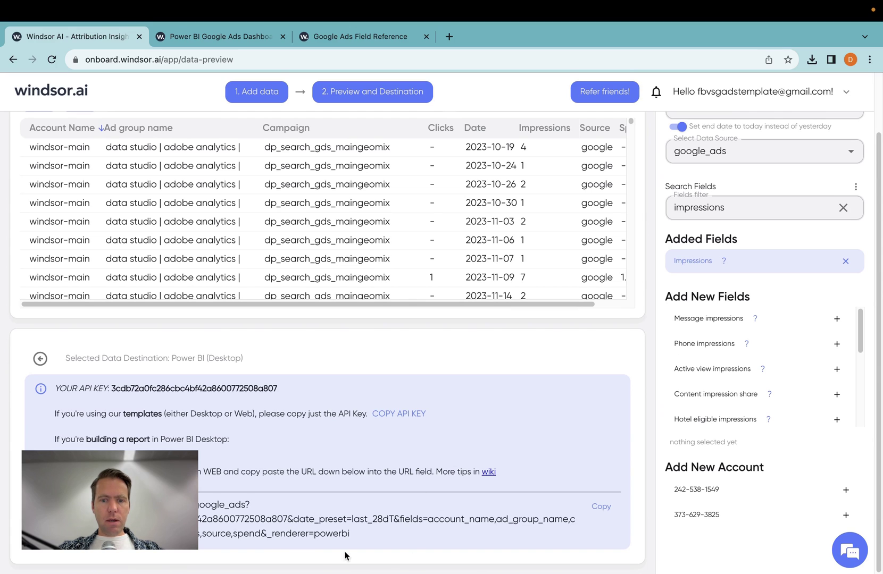
left_click(598, 508)
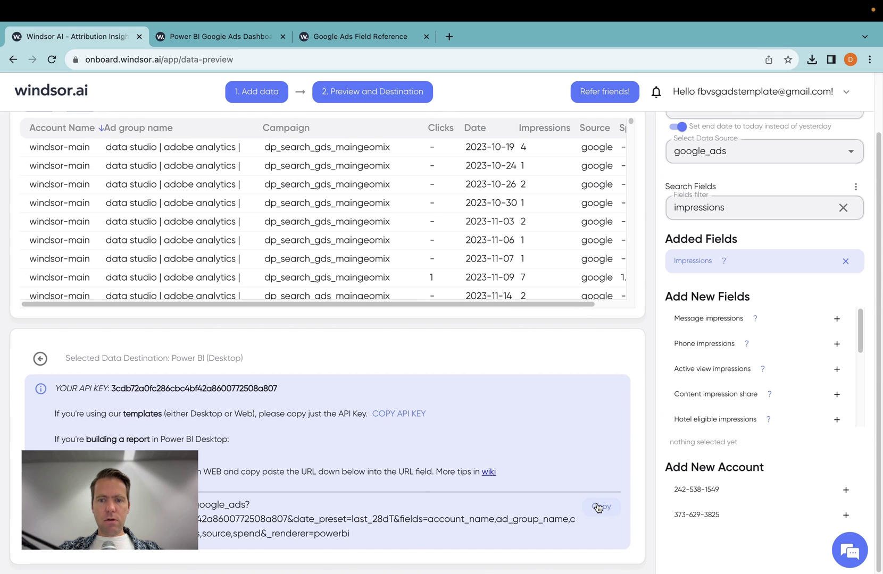
key("ctrl+Left")
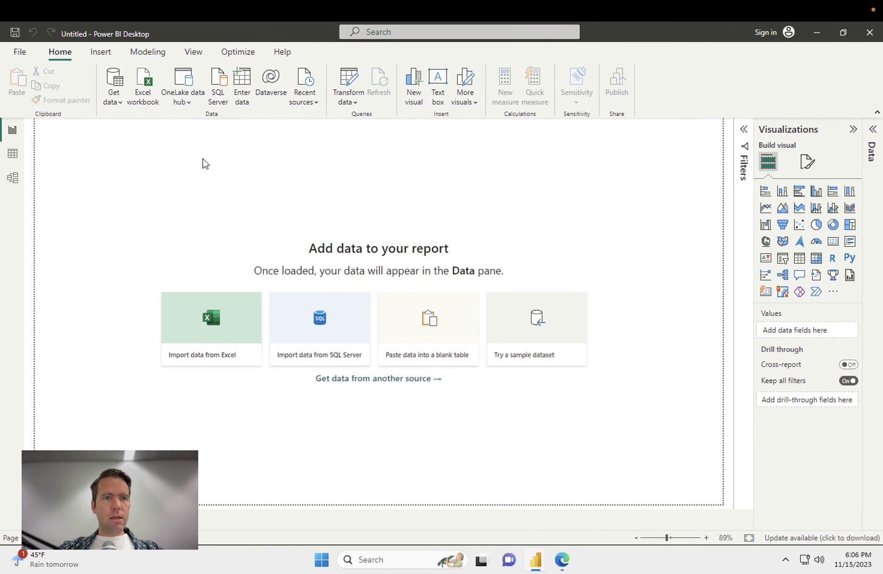
- Create a Web data source from the pasted Windsor.ai URL and confirm
left_click(113, 97)
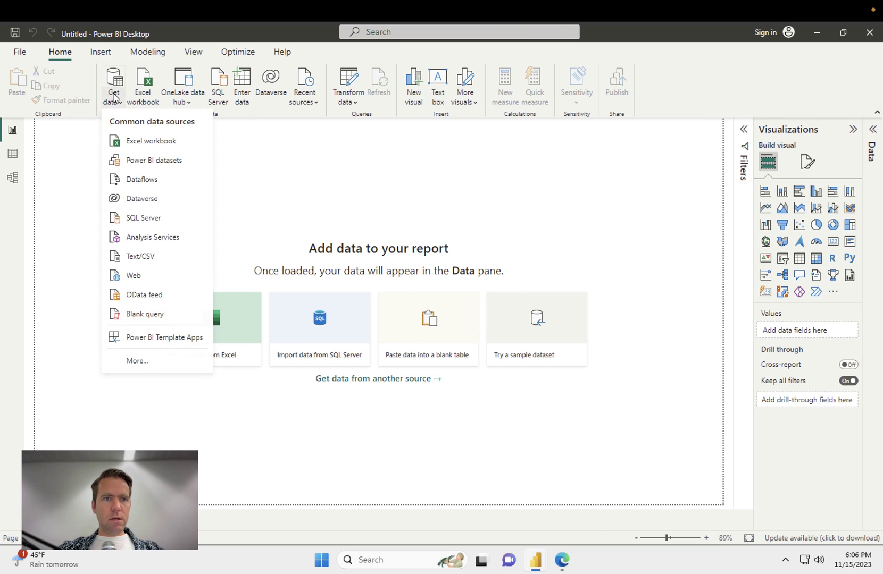
left_click(134, 276)
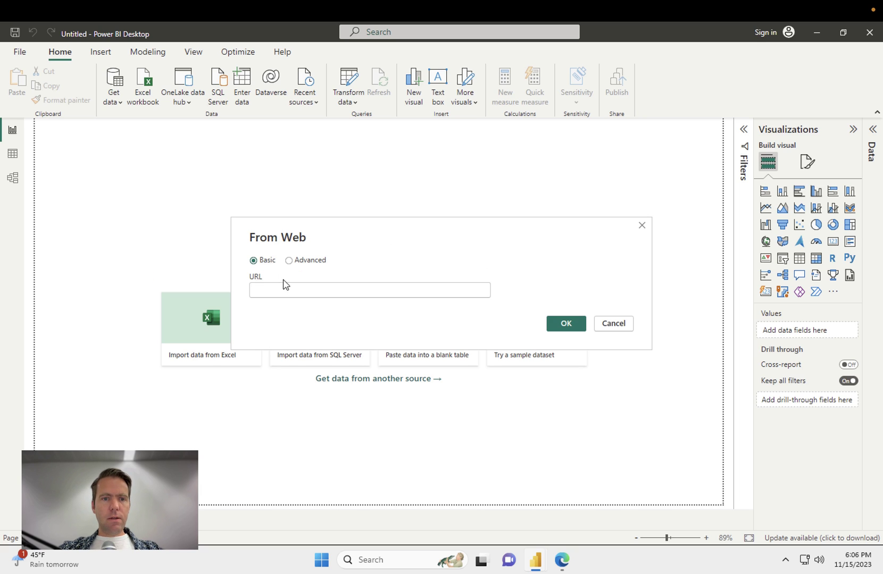
key("ctrl+v")
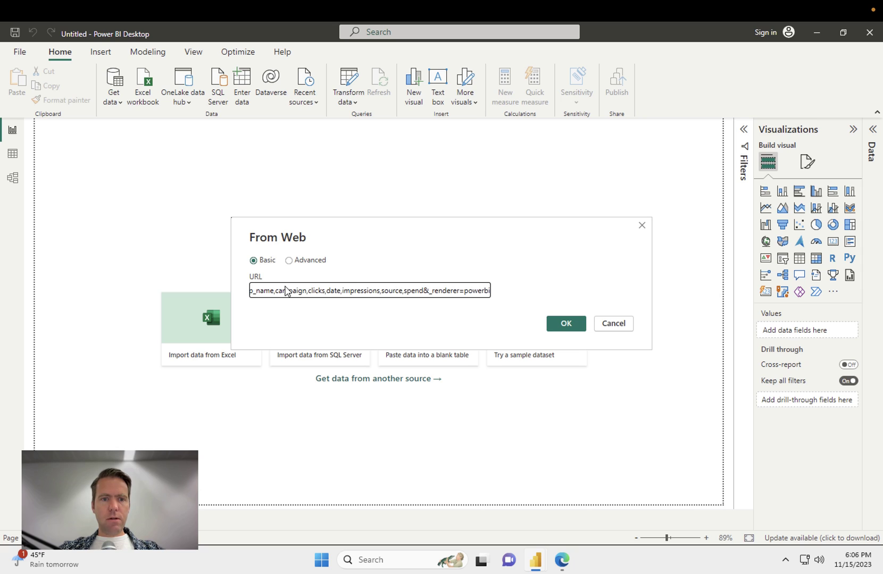
left_click(584, 328)
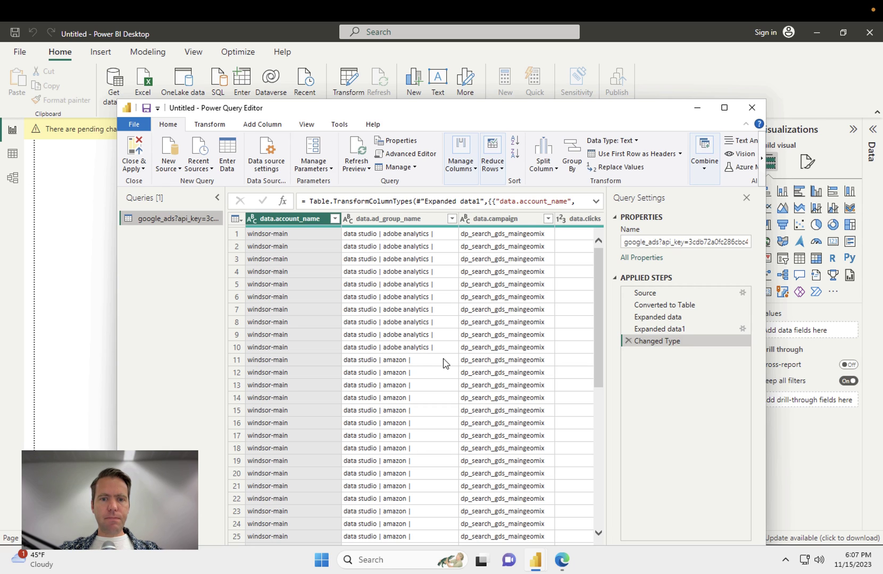
- Review the Google Ads table in Power Query Editor, then Close & Apply
scroll(445, 364, "down", 20)
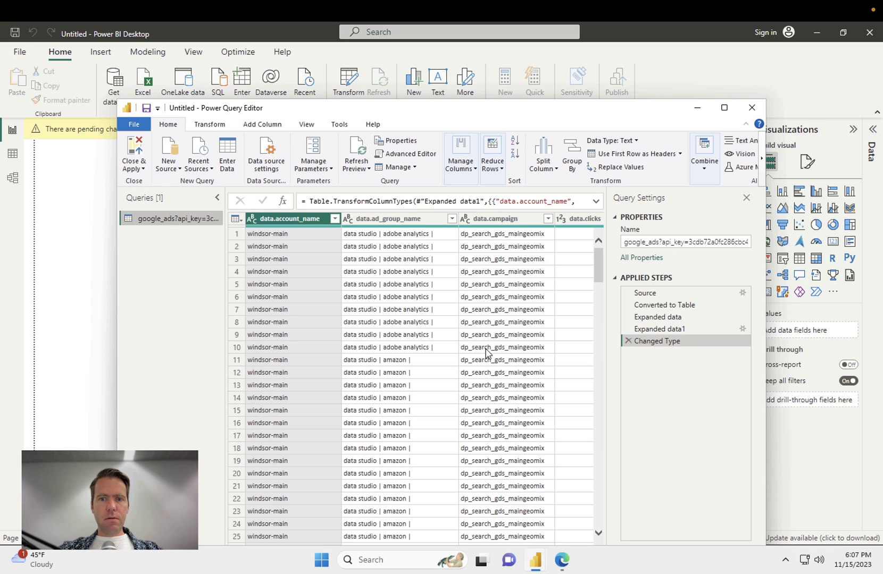
left_click(136, 153)
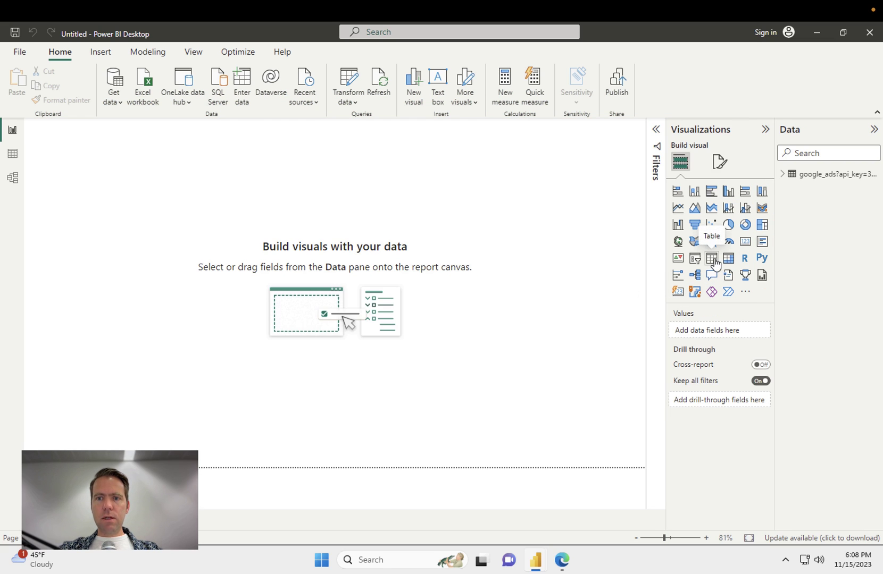
- Add a table visual with campaign, ad_group_name and summed spend, enlarged to show rows
left_click(715, 262)
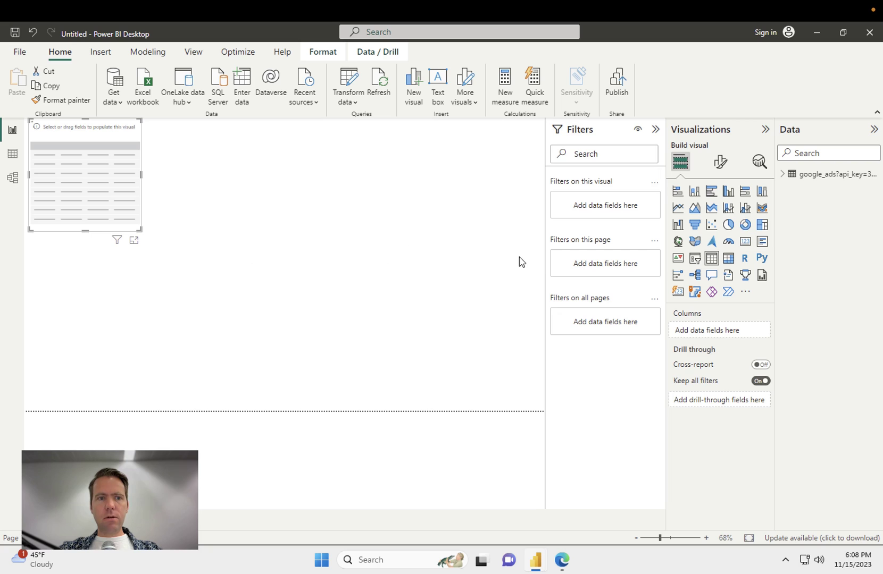
left_click_drag(140, 230, 404, 290)
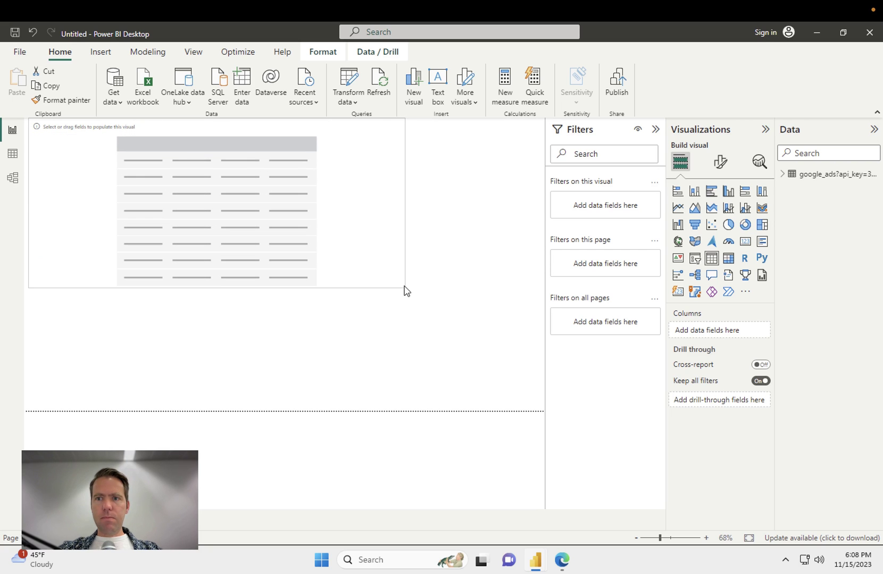
left_click(782, 176)
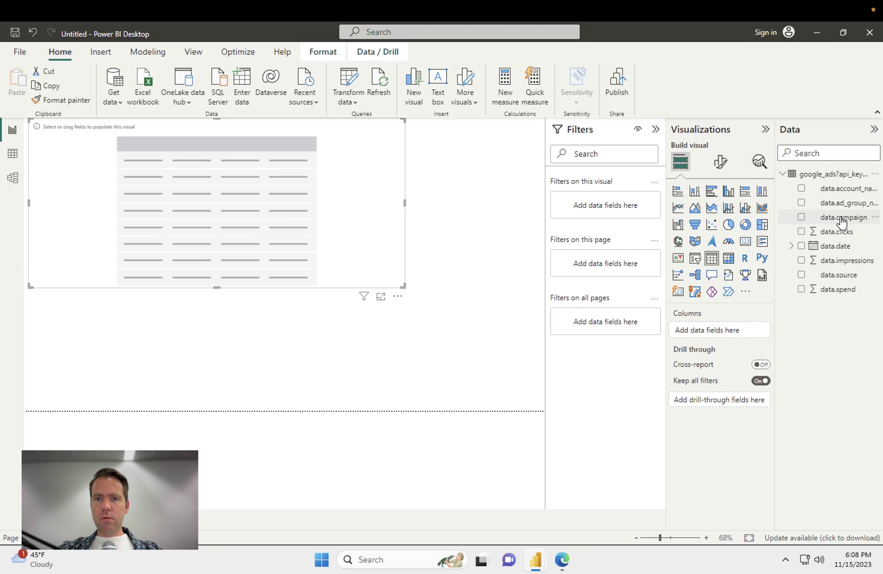
left_click_drag(841, 218, 708, 332)
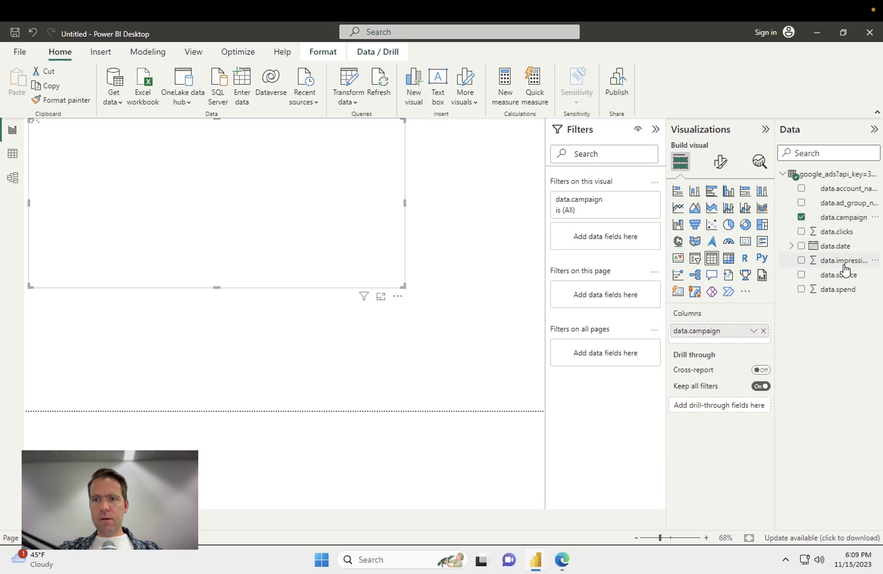
left_click_drag(847, 202, 747, 341)
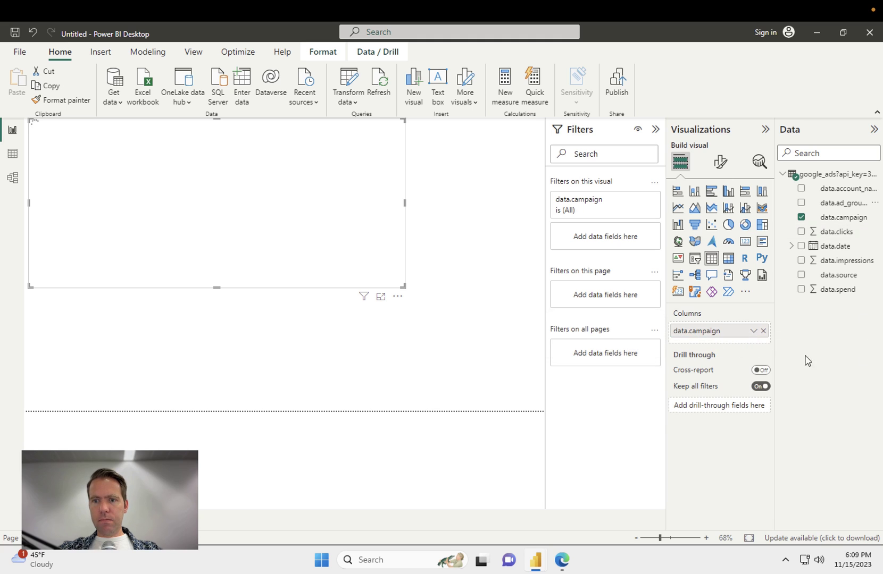
left_click(801, 289)
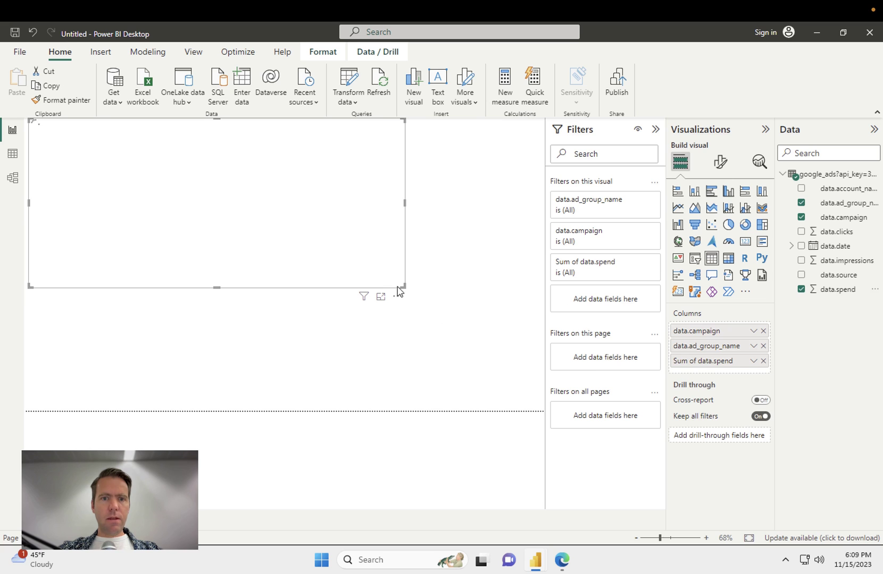
left_click_drag(402, 286, 470, 340)
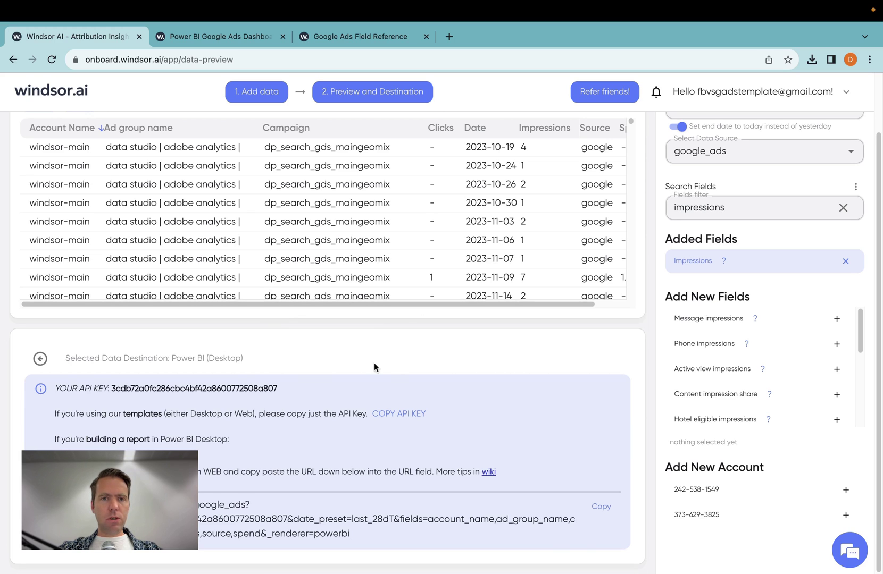
key("ctrl+Right")
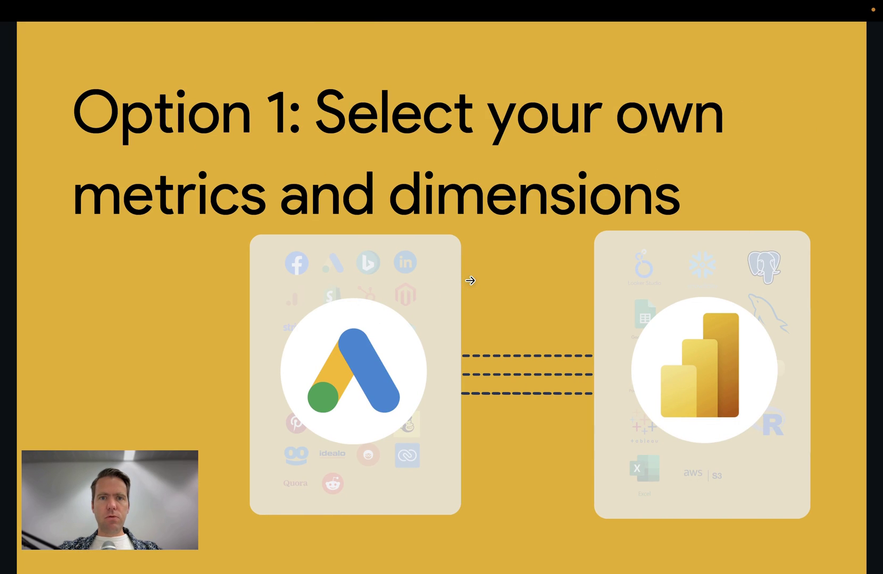
key("Right")
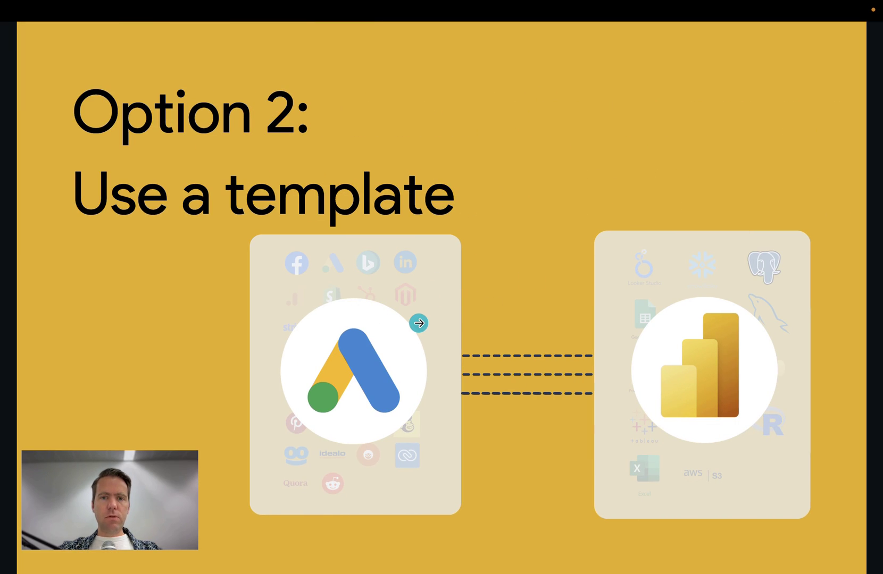
key("ctrl+Left")
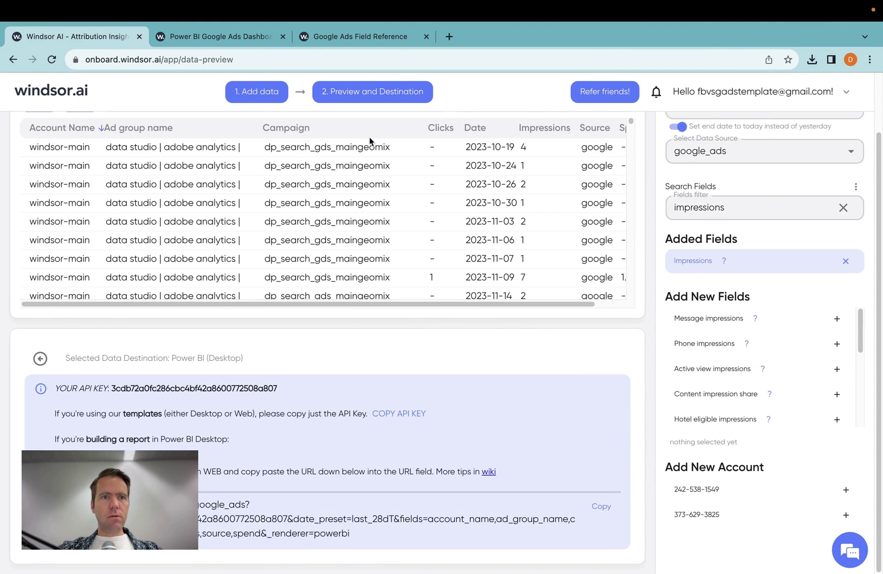
- Go to Resources > Template Gallery > Power BI Templates on Windsor.ai
left_click(258, 38)
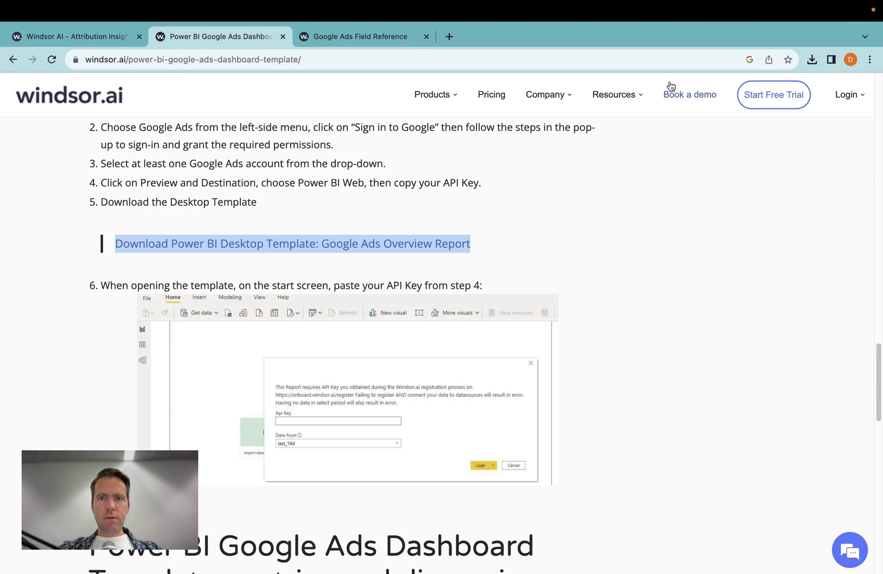
mouse_move(626, 95)
mouse_move(617, 114)
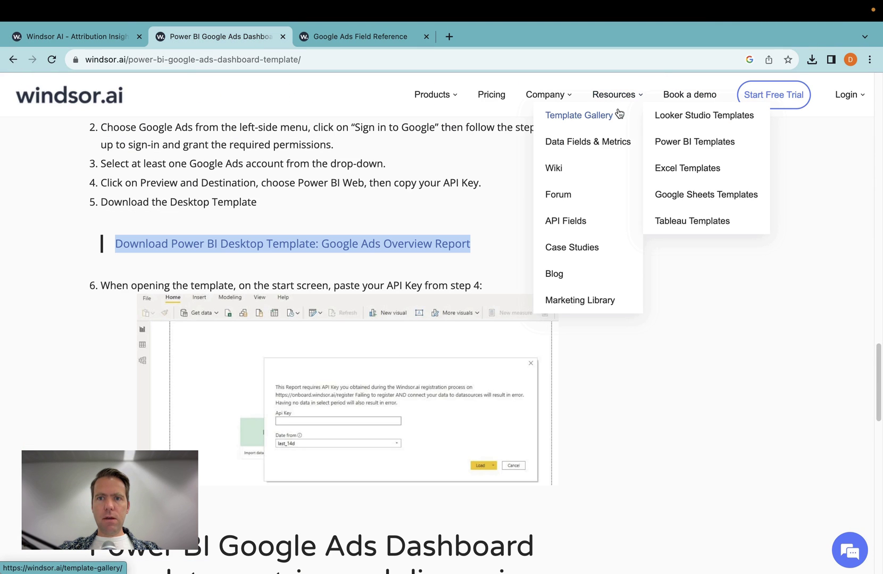
left_click(679, 144)
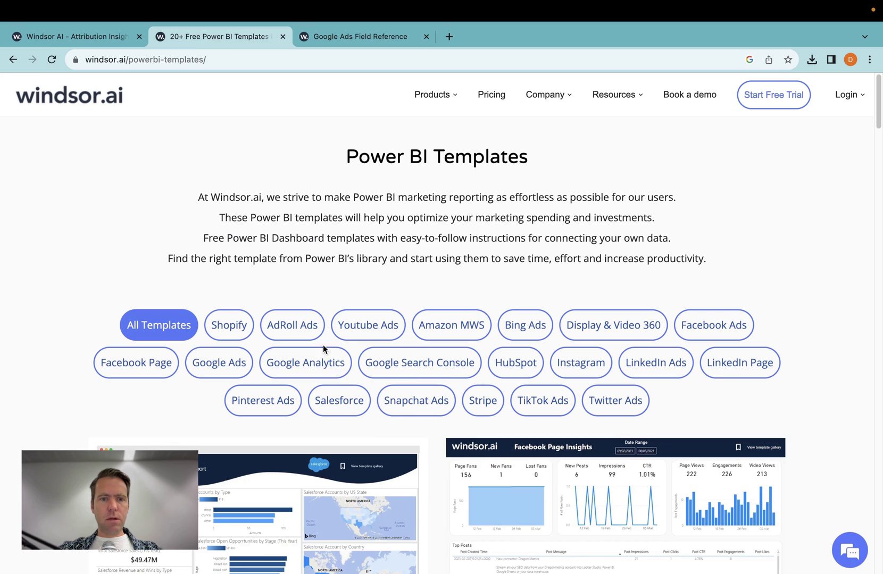
- Filter templates to Google Ads and preview the Google Ads Overview Report
left_click(219, 362)
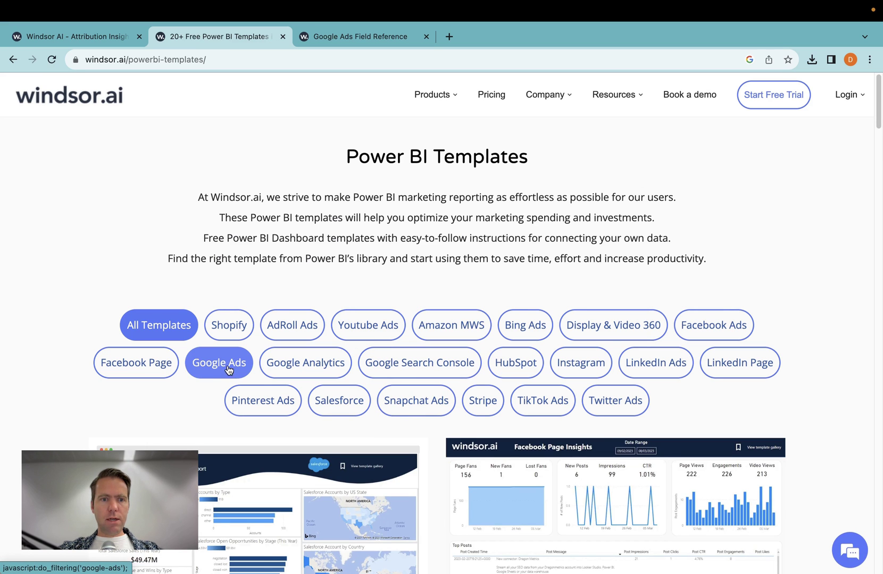
scroll(328, 426, "down", 6)
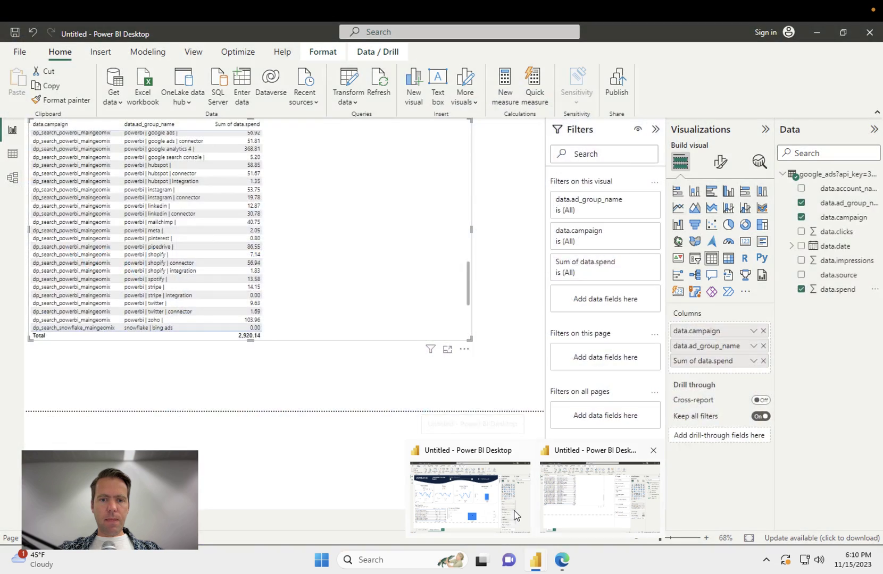
left_click(513, 514)
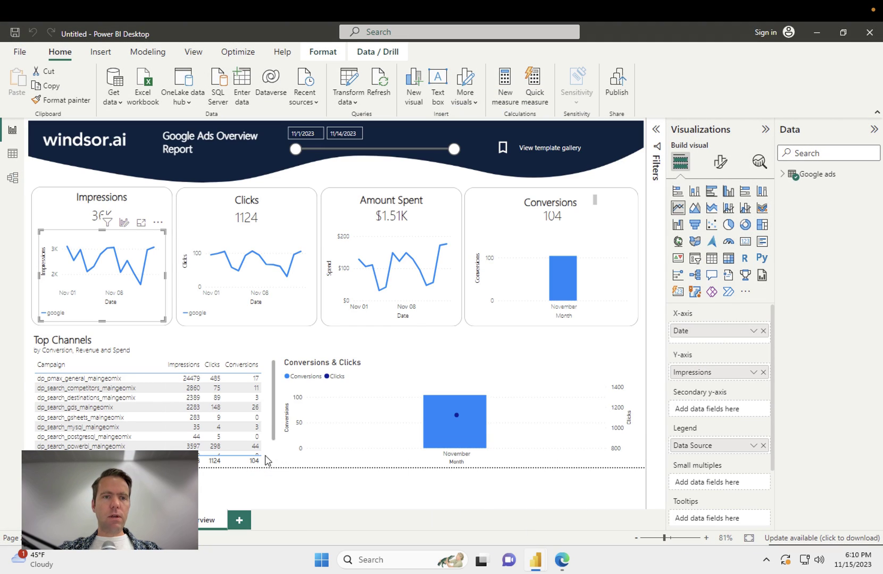
mouse_move(535, 560)
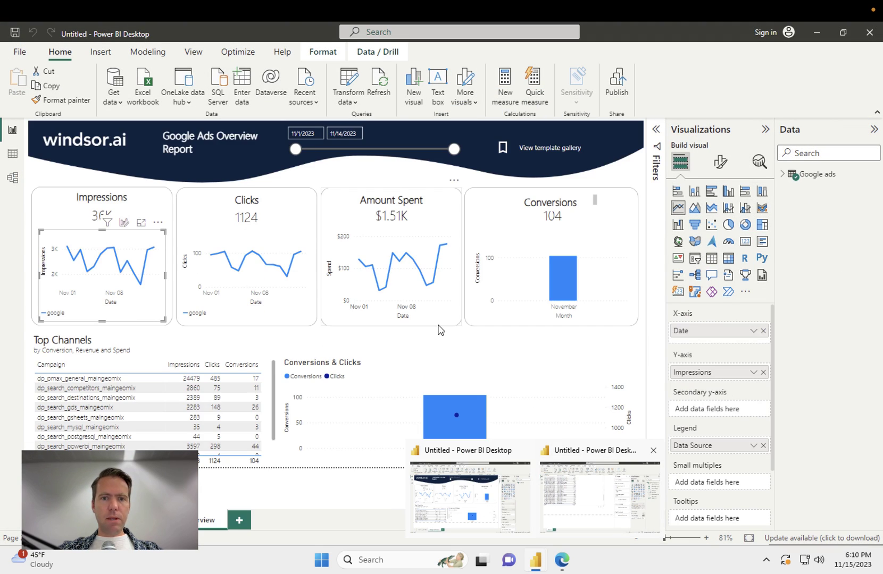
key("ctrl+Right")
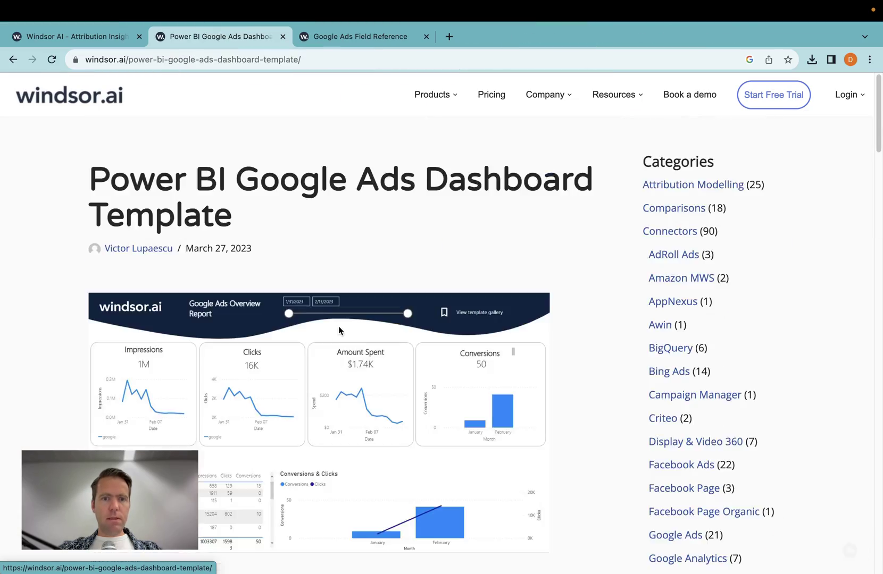
- Scroll through the dashboard template's setup steps
scroll(467, 385, "down", 15)
scroll(465, 387, "down", 3)
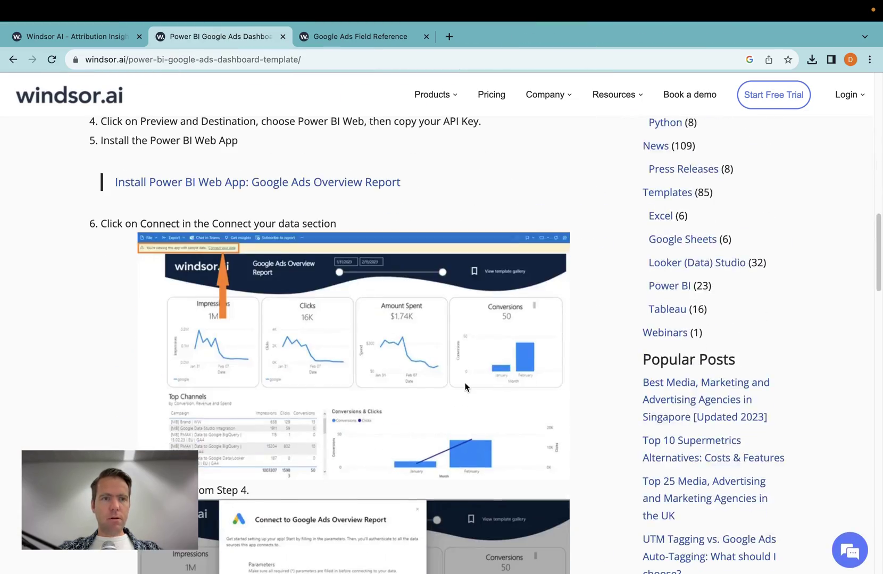
scroll(330, 215, "up", 2)
scroll(331, 215, "down", 12)
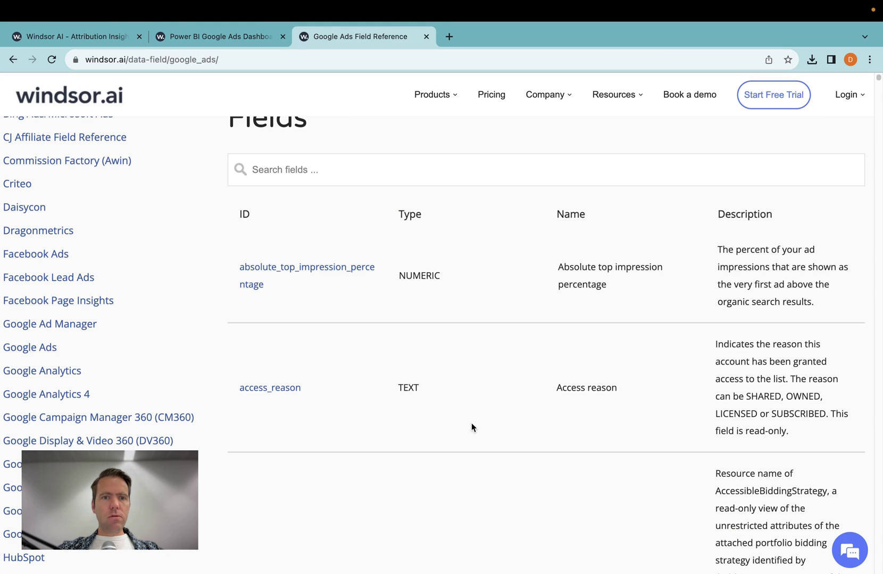
scroll(444, 349, "up", 6)
scroll(444, 349, "up", 1)
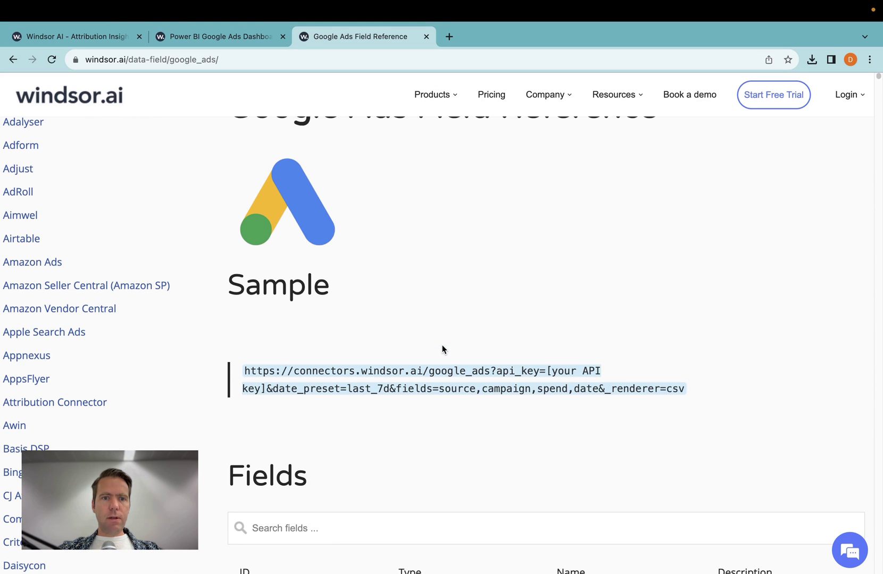
scroll(441, 349, "down", 7)
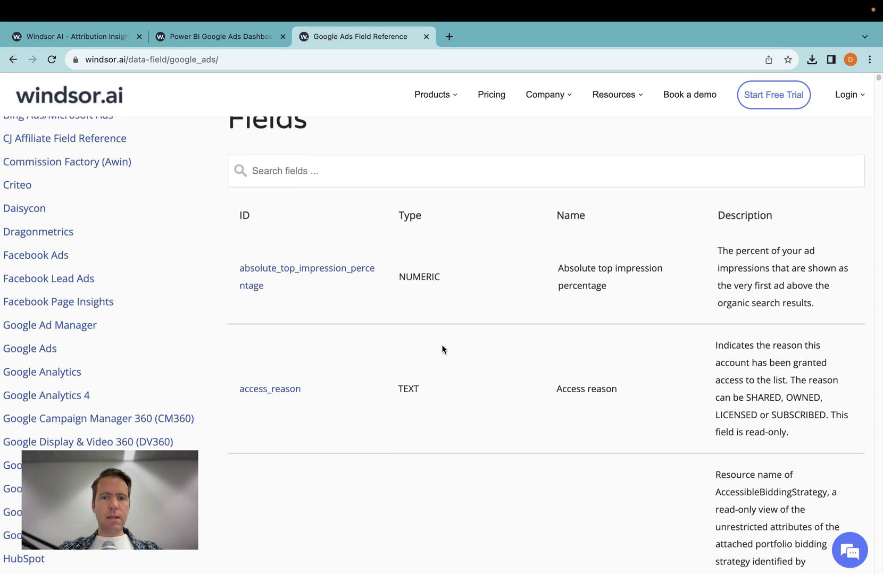